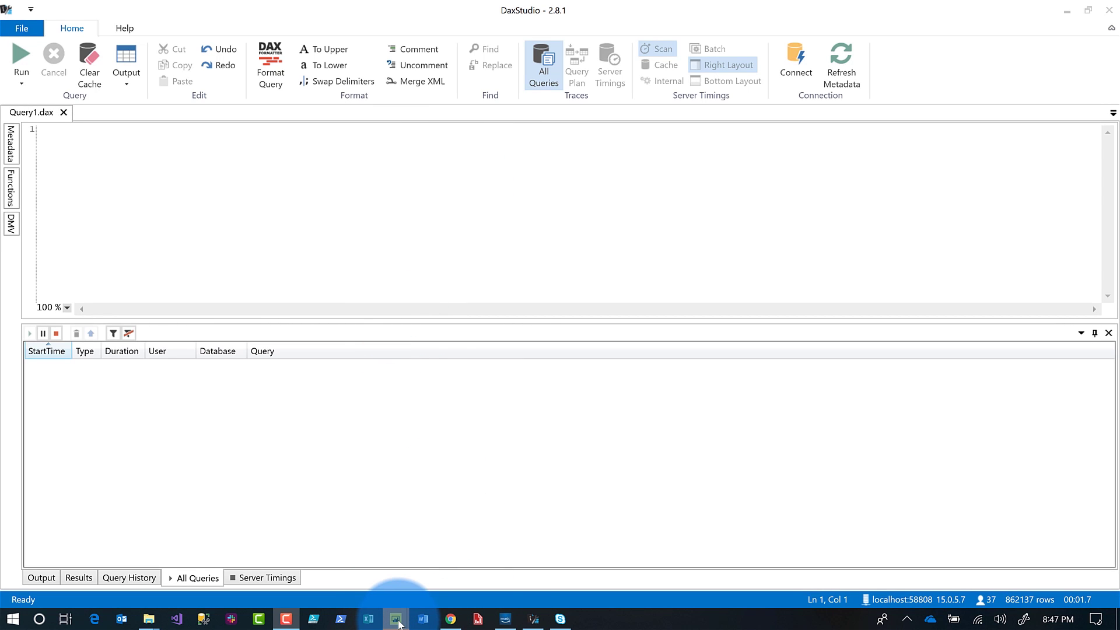
- Bring up the Starting Point report in Power BI Desktop, then return to DAX Studio
mouse_move(399, 622)
click(345, 567)
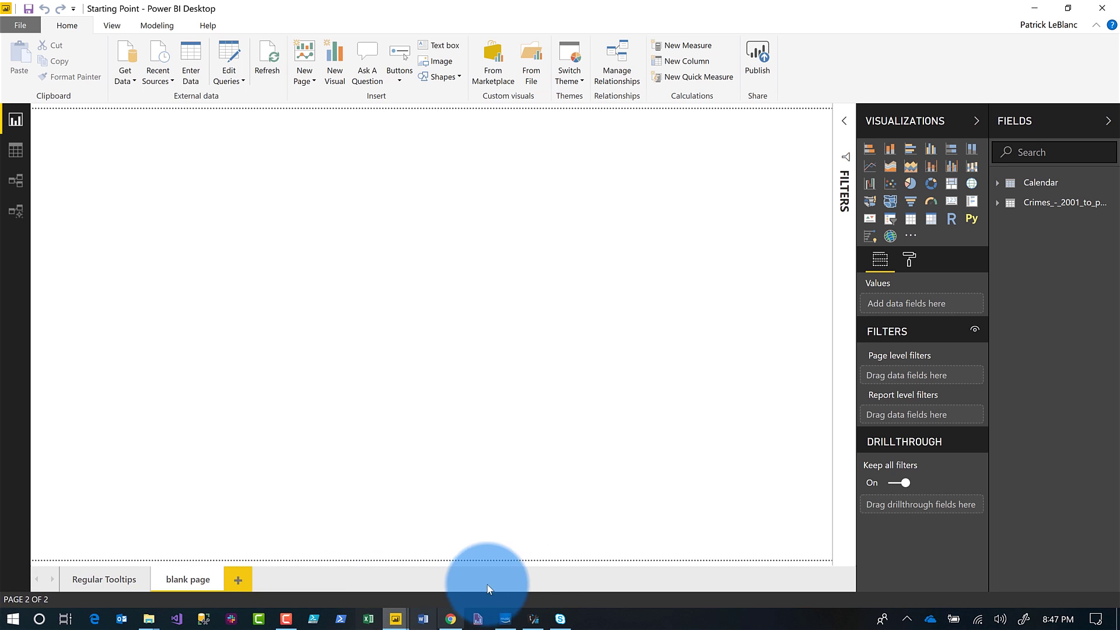
click(533, 618)
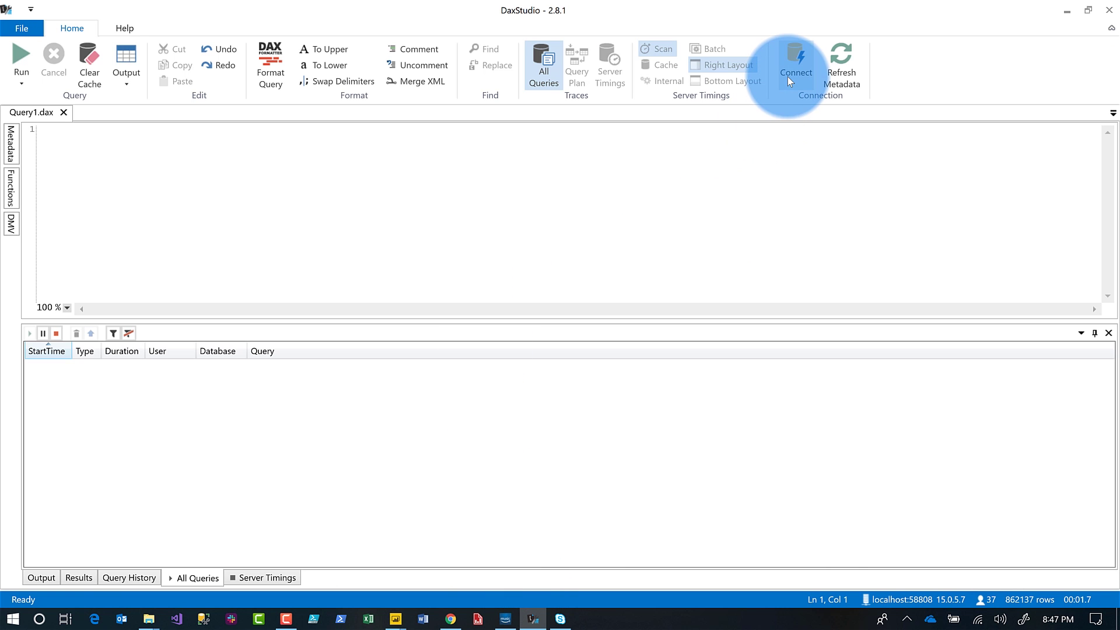
- Connect DAX Studio to the Starting Point model and start the All Queries trace
click(785, 57)
click(533, 239)
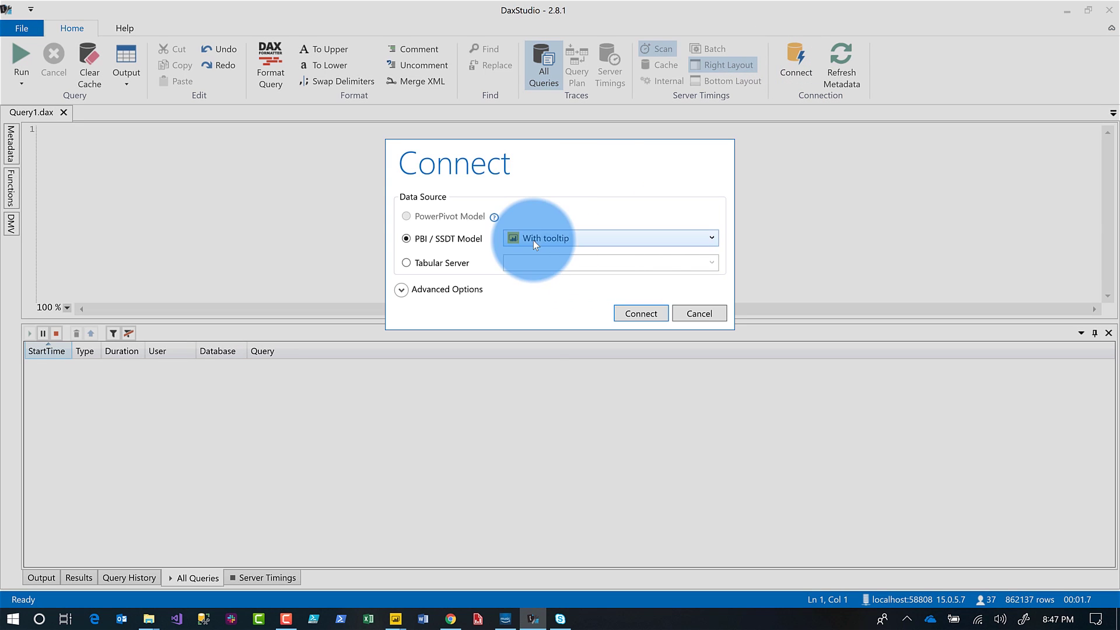
click(538, 270)
click(640, 313)
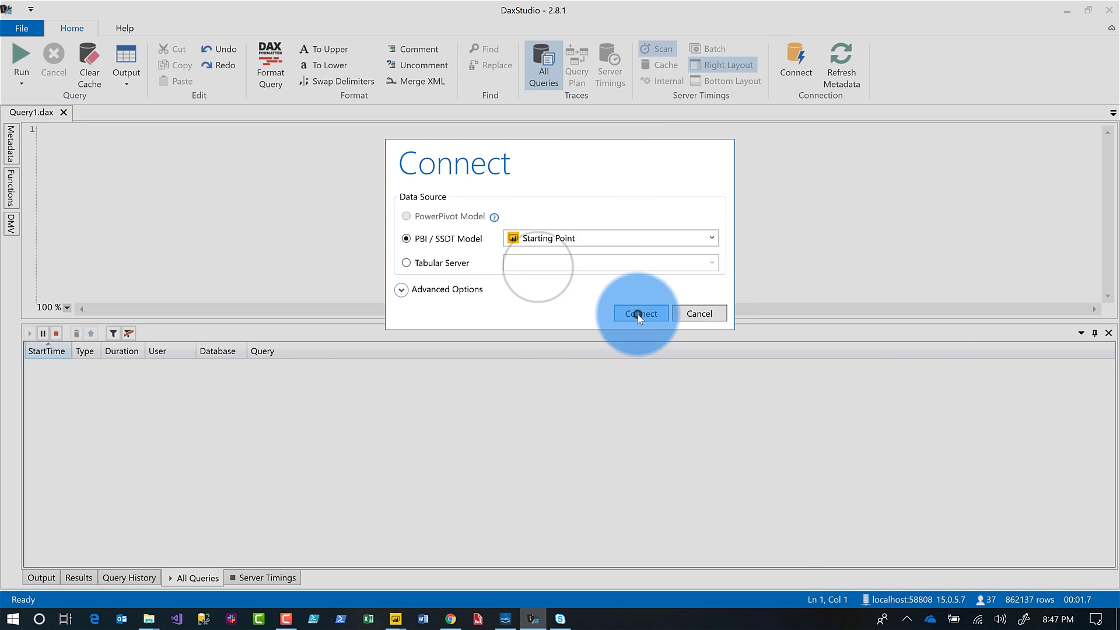
click(550, 70)
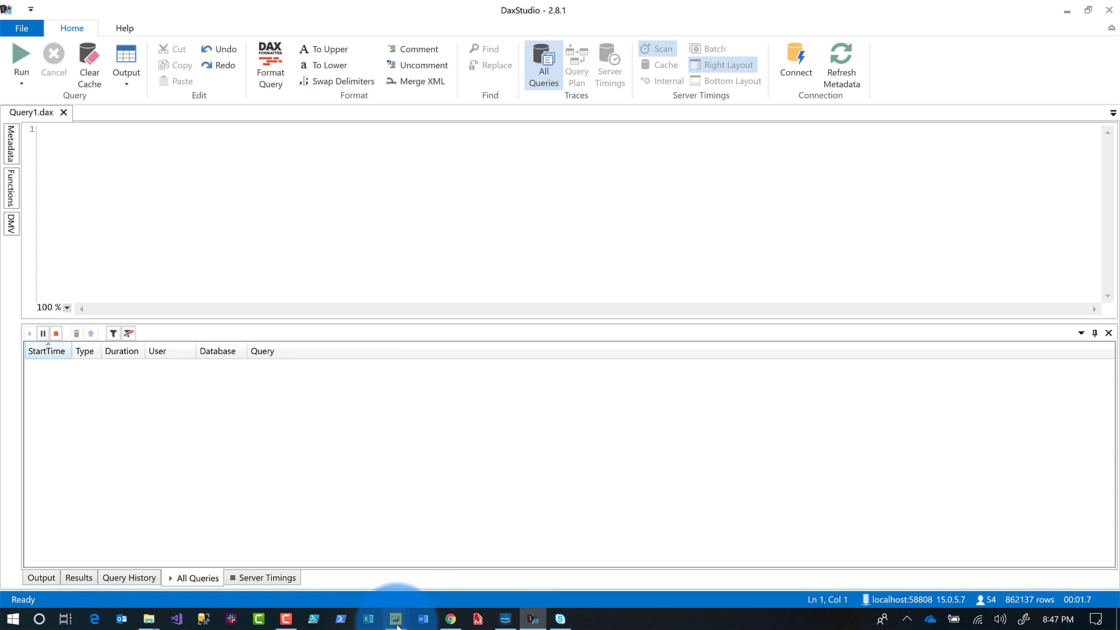
- Load the Regular Tooltips page in Power BI so its three 2002 queries reach DAX Studio's trace
mouse_move(397, 617)
click(355, 568)
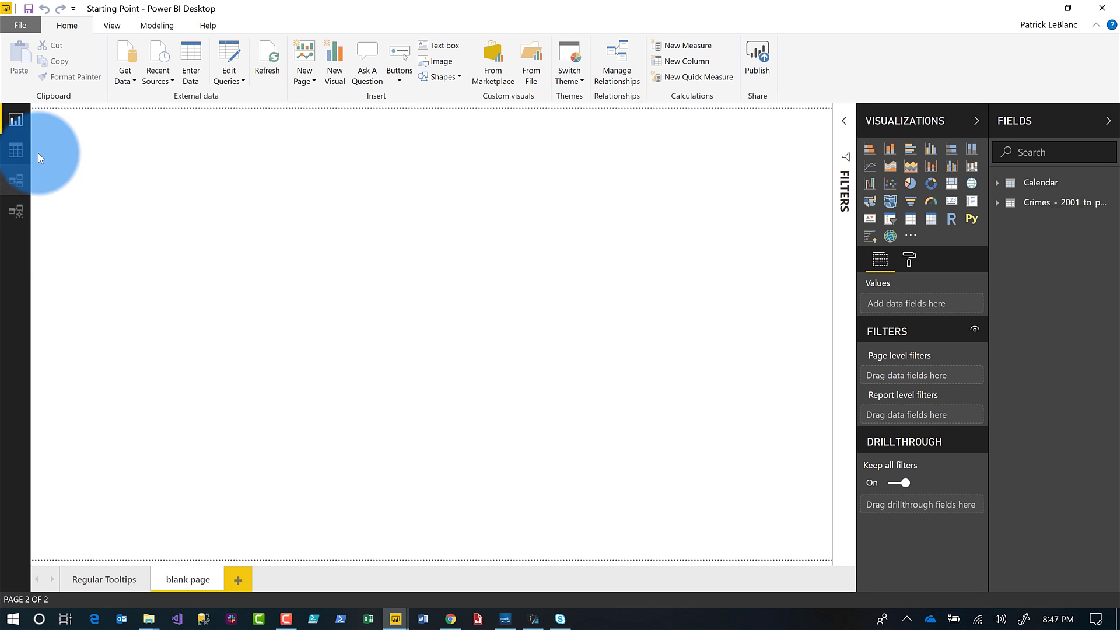
click(120, 580)
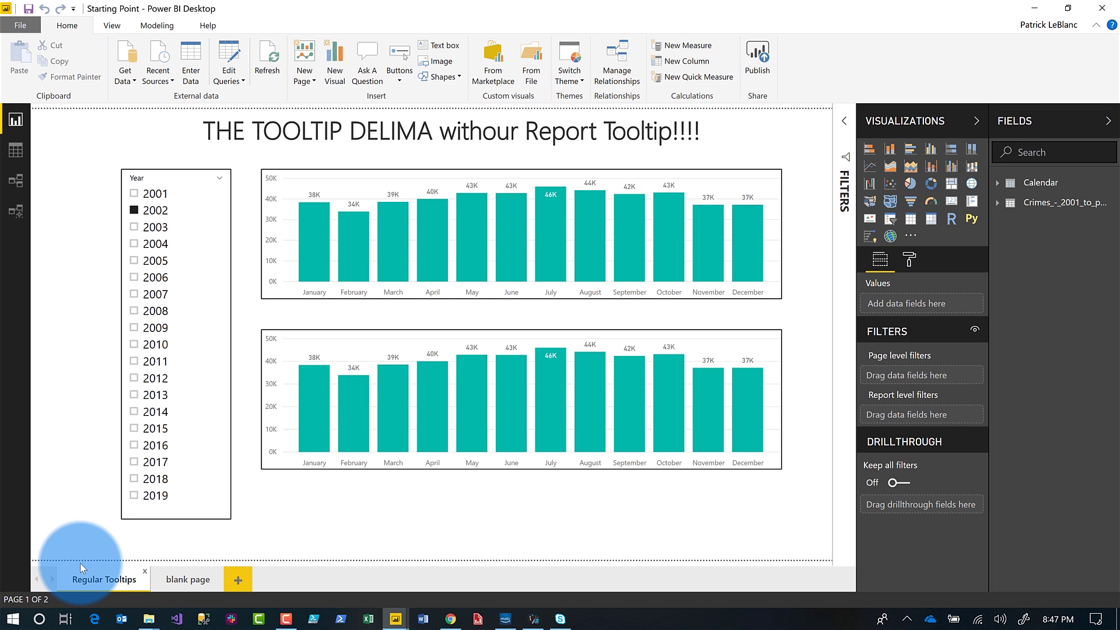
click(534, 619)
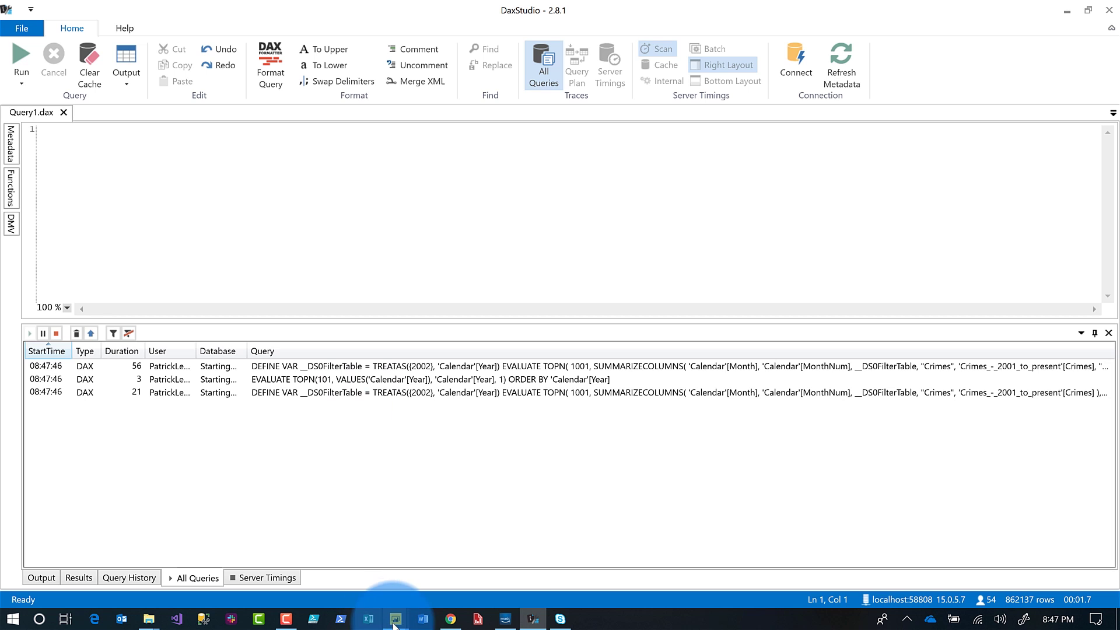
- Check the Power BI charts, then load and discard the duration-3 year query in DAX Studio
mouse_move(394, 623)
click(355, 582)
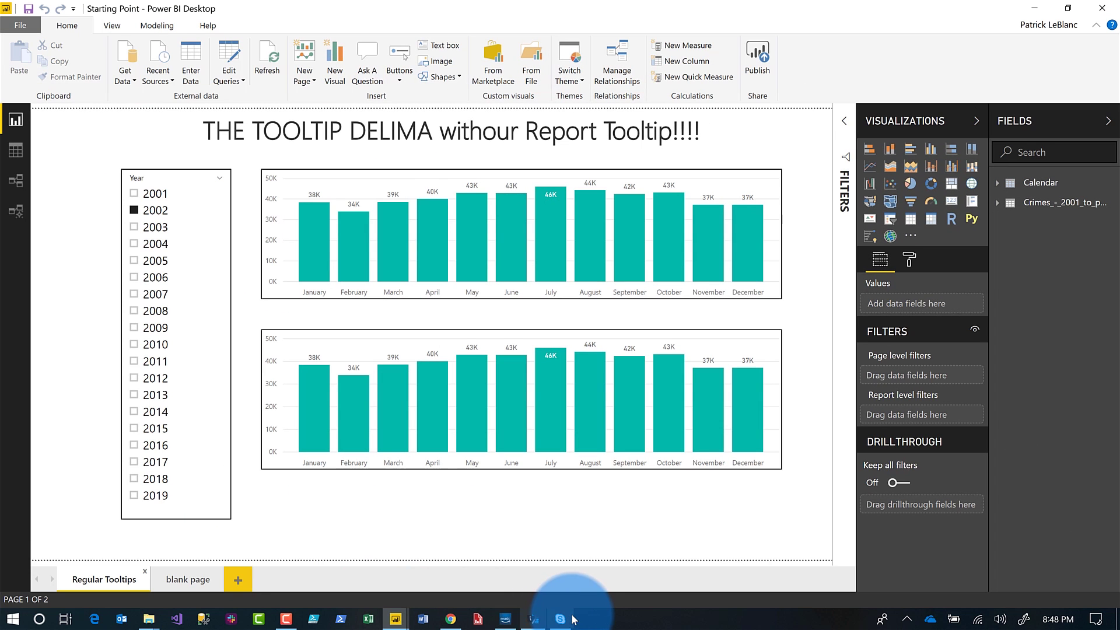
click(532, 621)
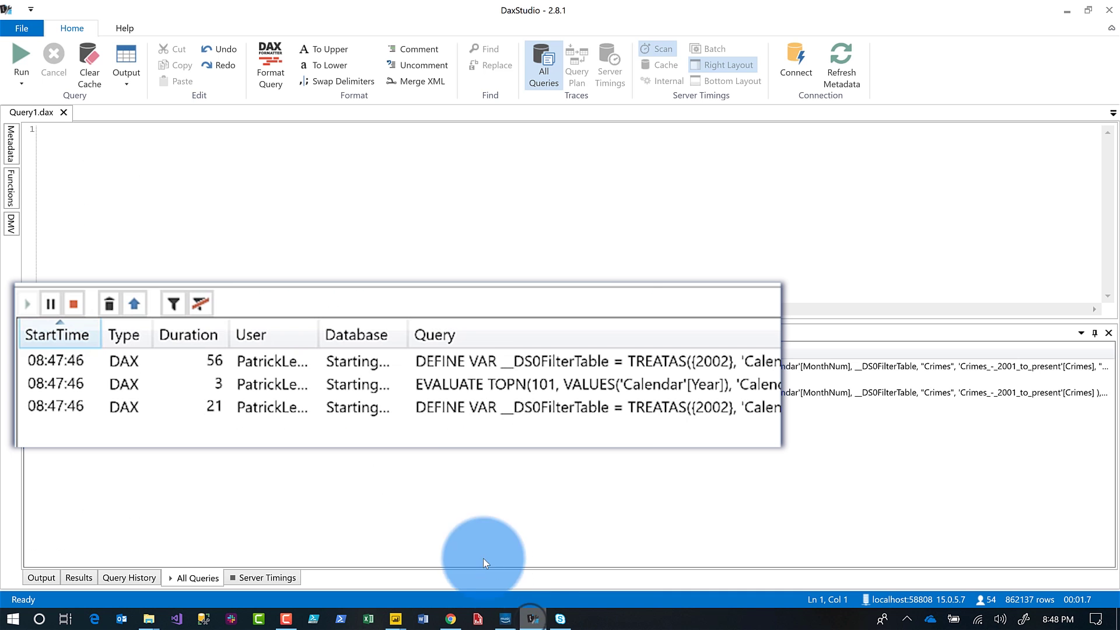
double_click(359, 382)
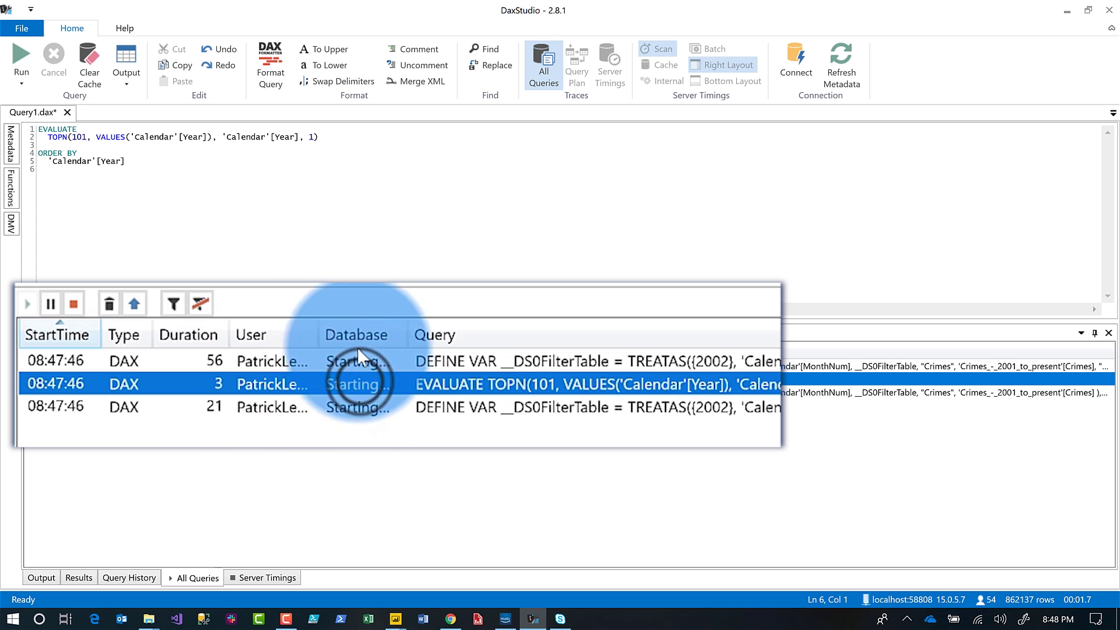
click(181, 179)
key(ctrl+a)
key(Delete)
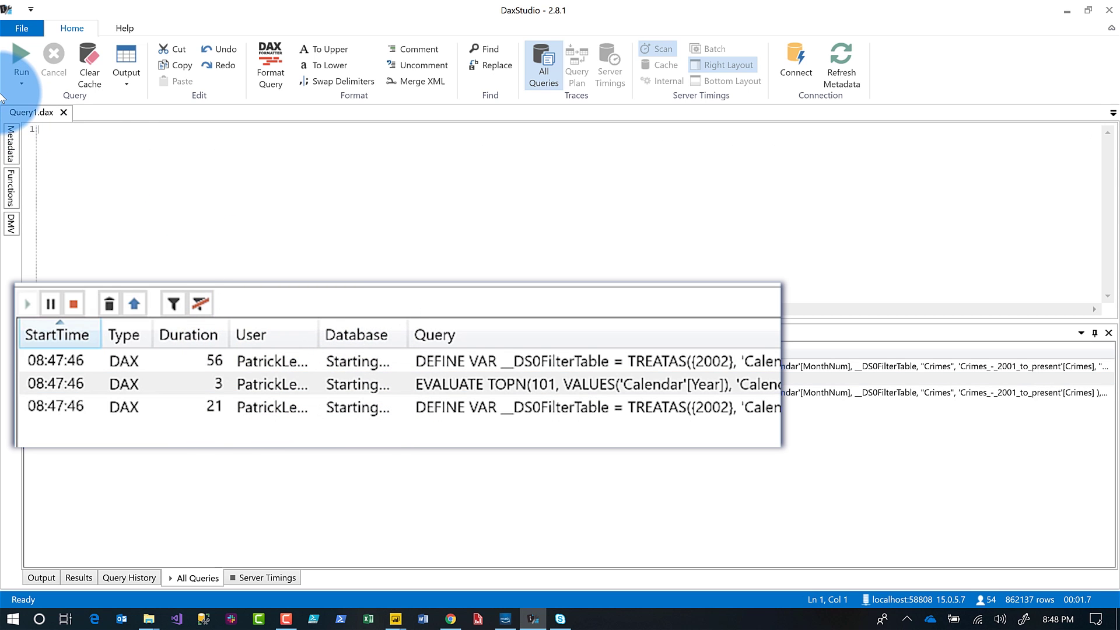
- Load the duration-21 and duration-56 chart queries and highlight the slower one's four extra tooltip measures
double_click(580, 408)
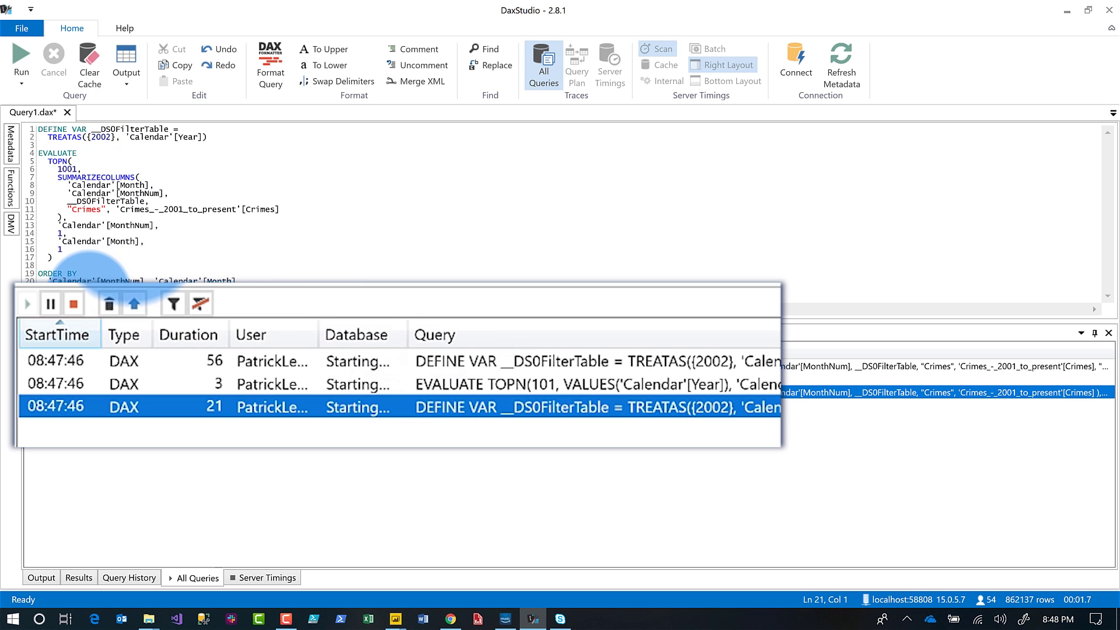
click(88, 273)
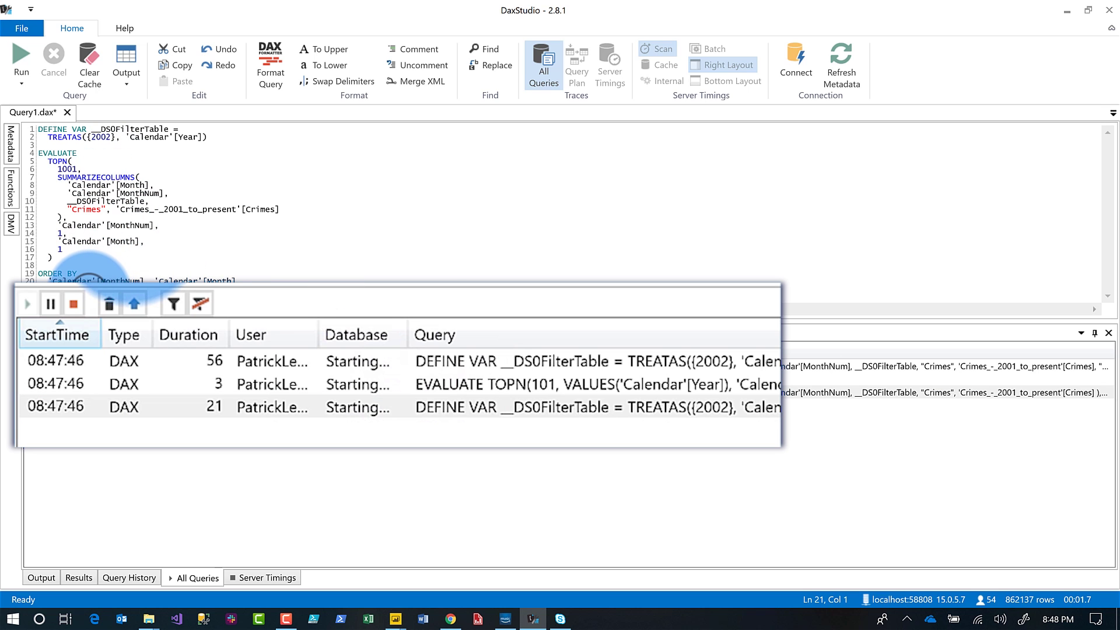
click(486, 358)
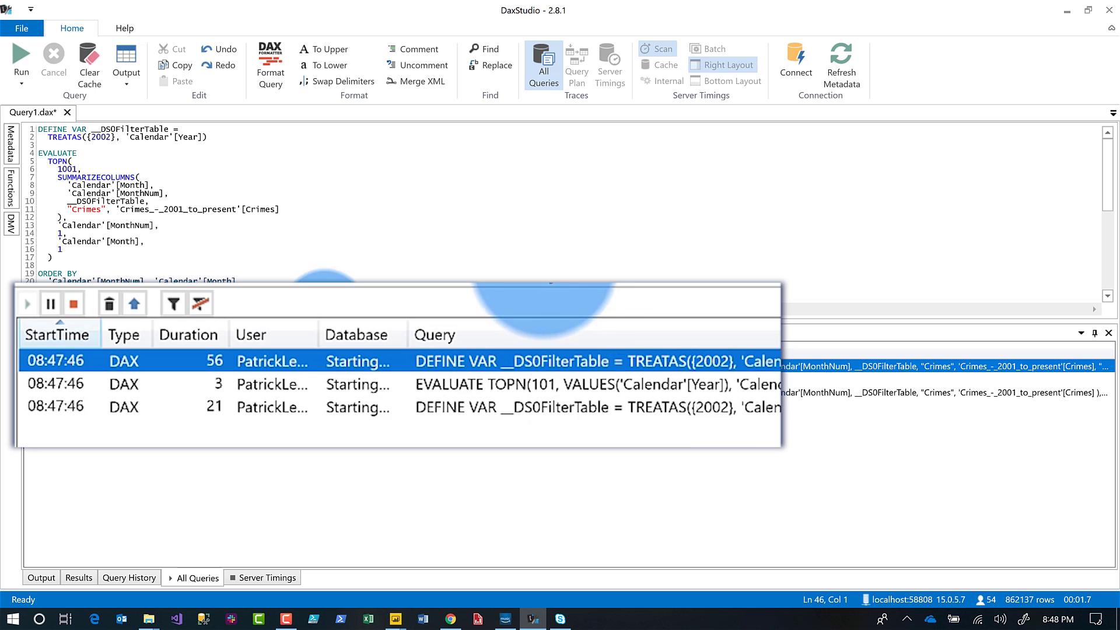
drag(362, 322, 367, 508)
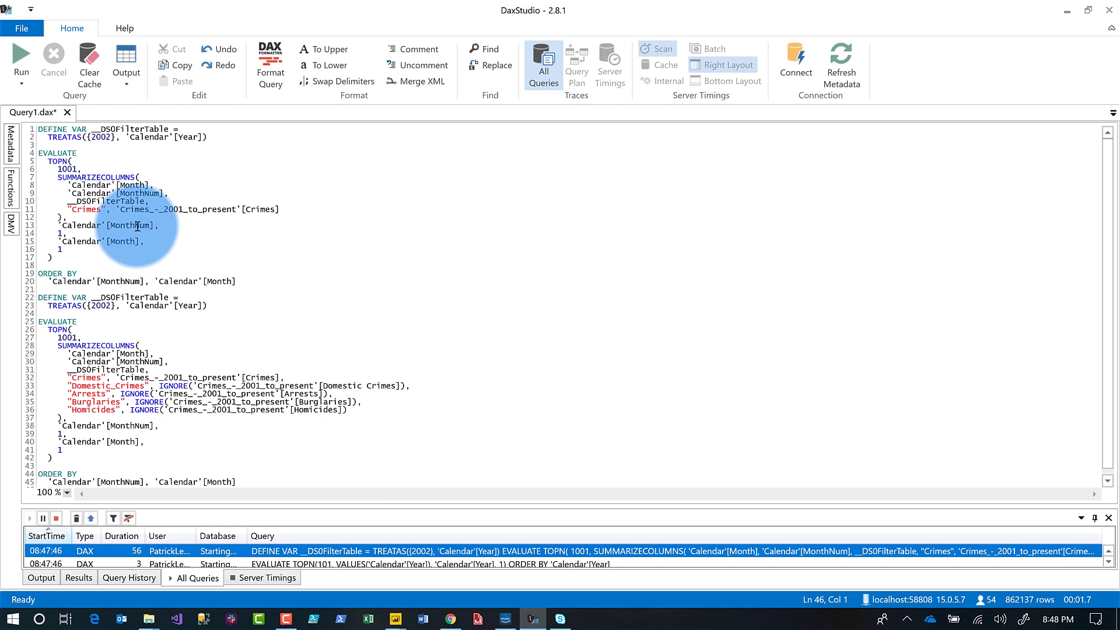
drag(104, 203, 496, 209)
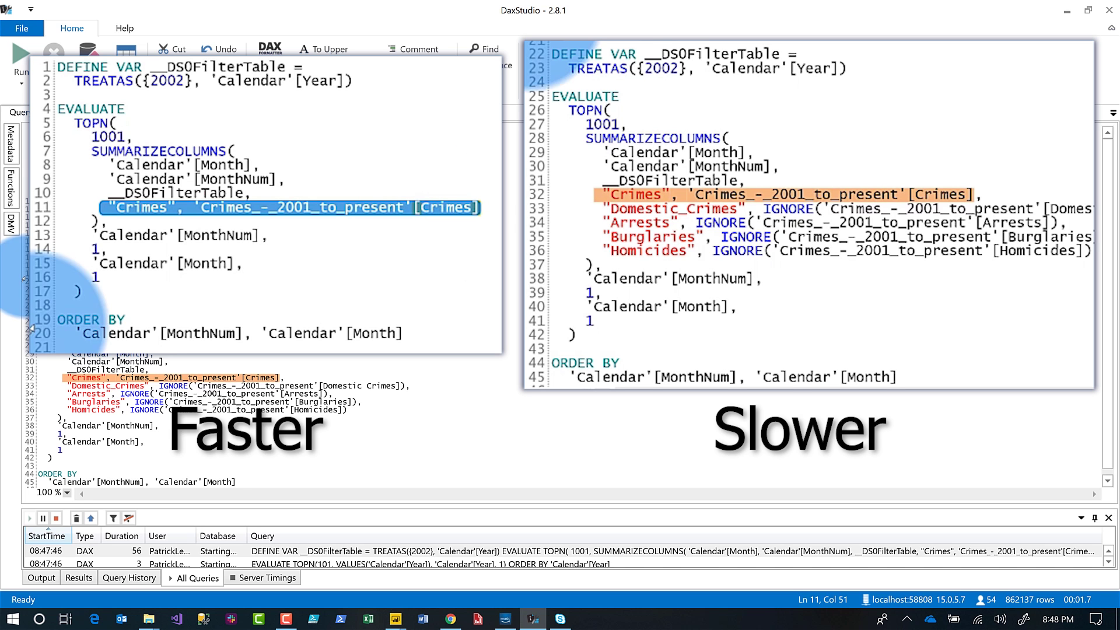
drag(368, 413, 41, 386)
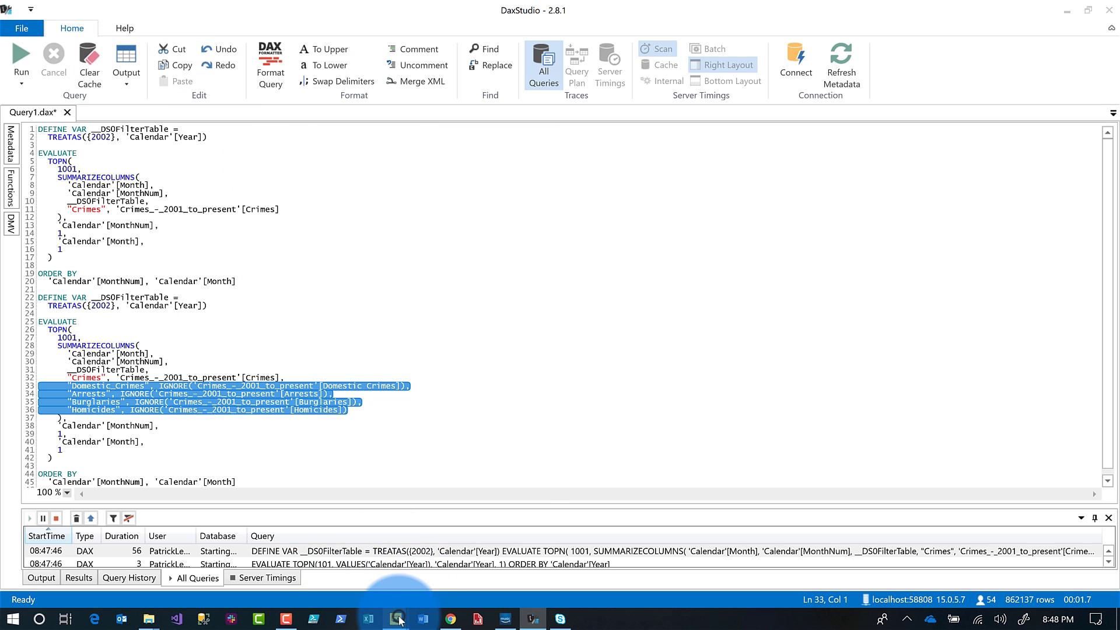
- Select the lower bar chart to show its Domestic Crimes, Arrests, Burglaries and Homicides tooltip fields
mouse_move(399, 619)
click(353, 519)
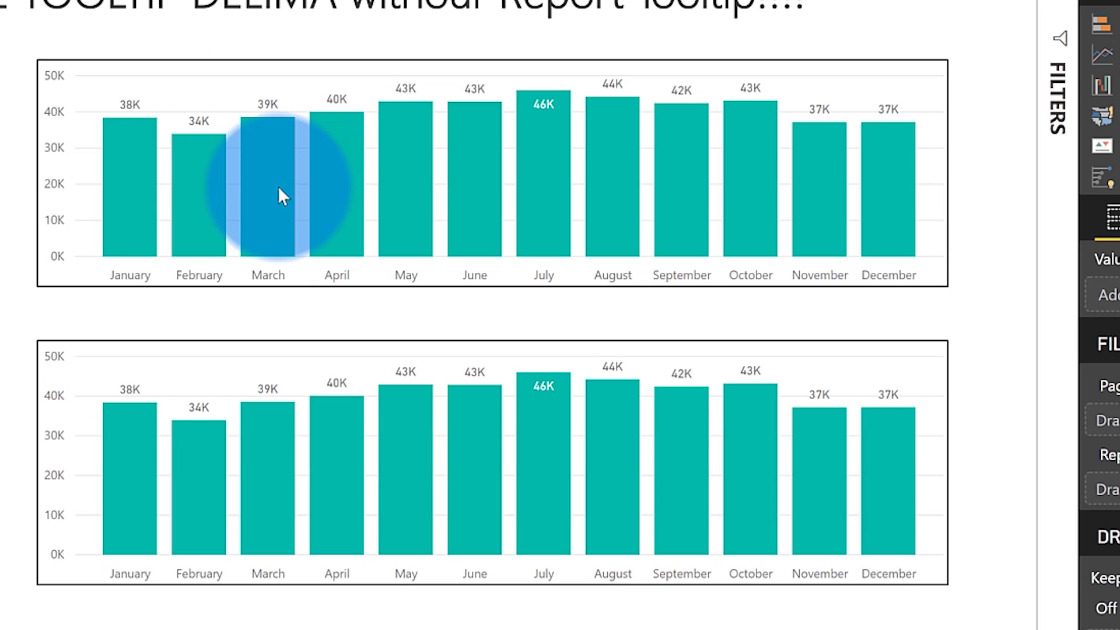
mouse_move(308, 194)
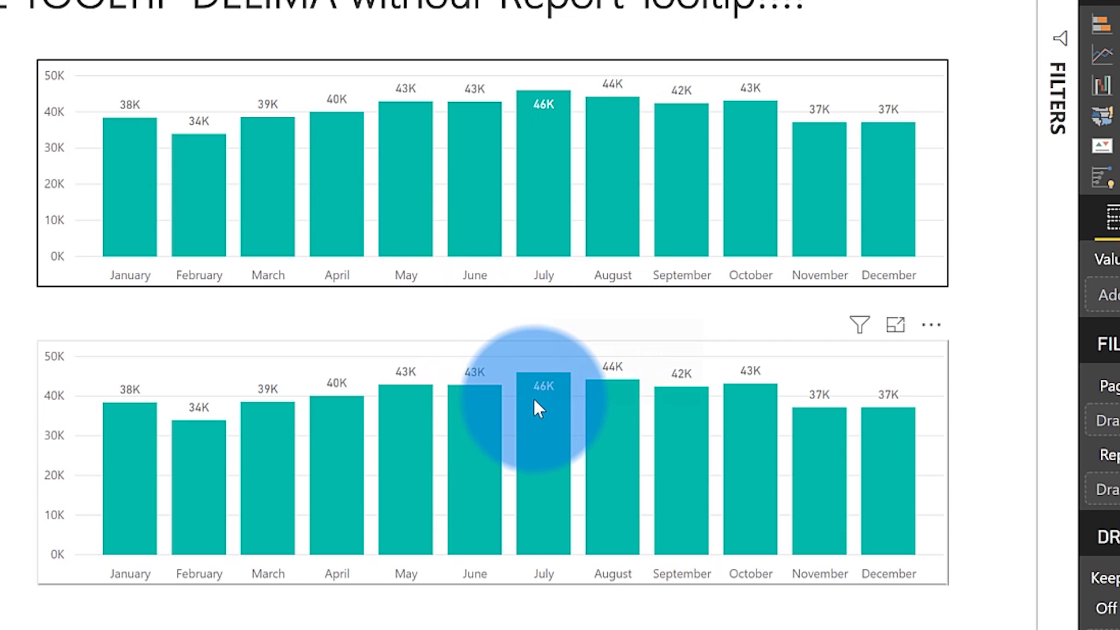
mouse_move(533, 398)
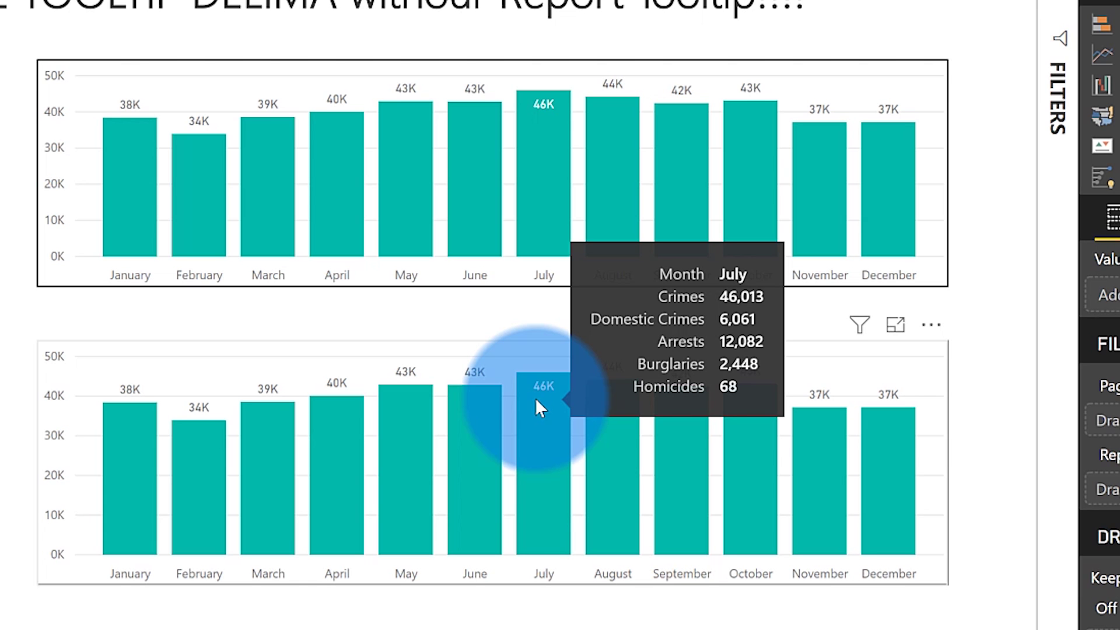
click(827, 372)
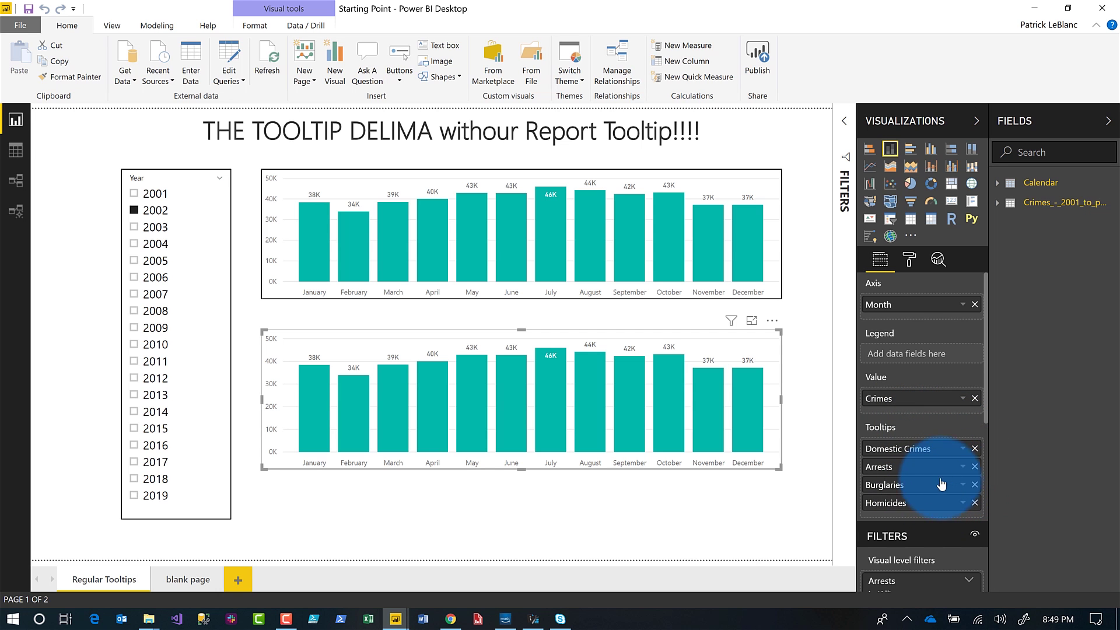
- Return to DAX Studio and enlarge the trace grid listing durations 56, 3 and 21
click(538, 619)
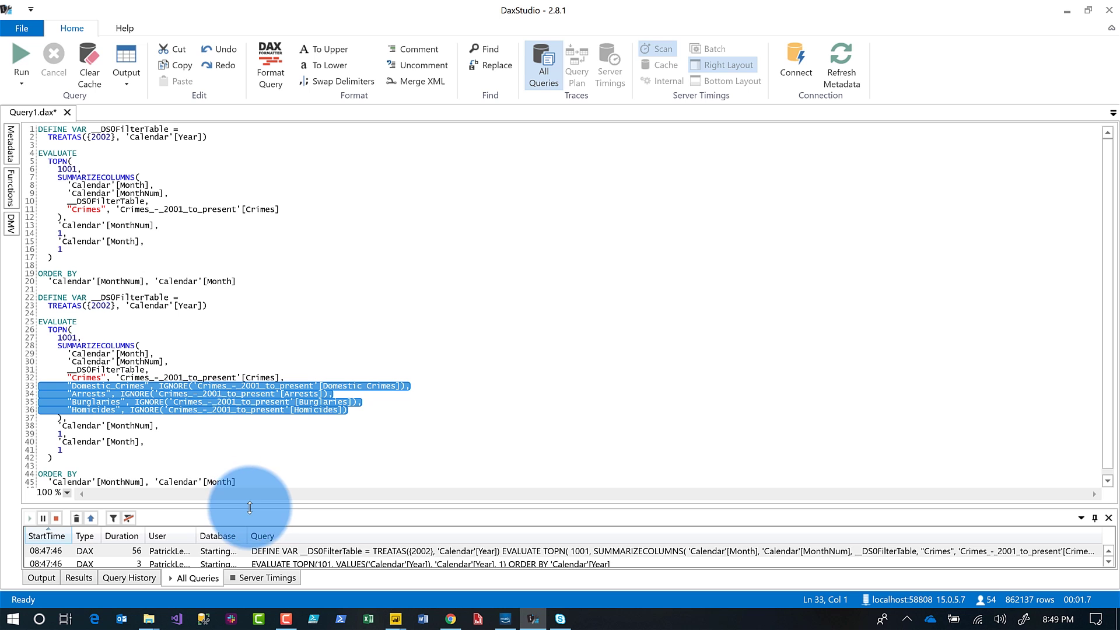
drag(249, 508, 249, 350)
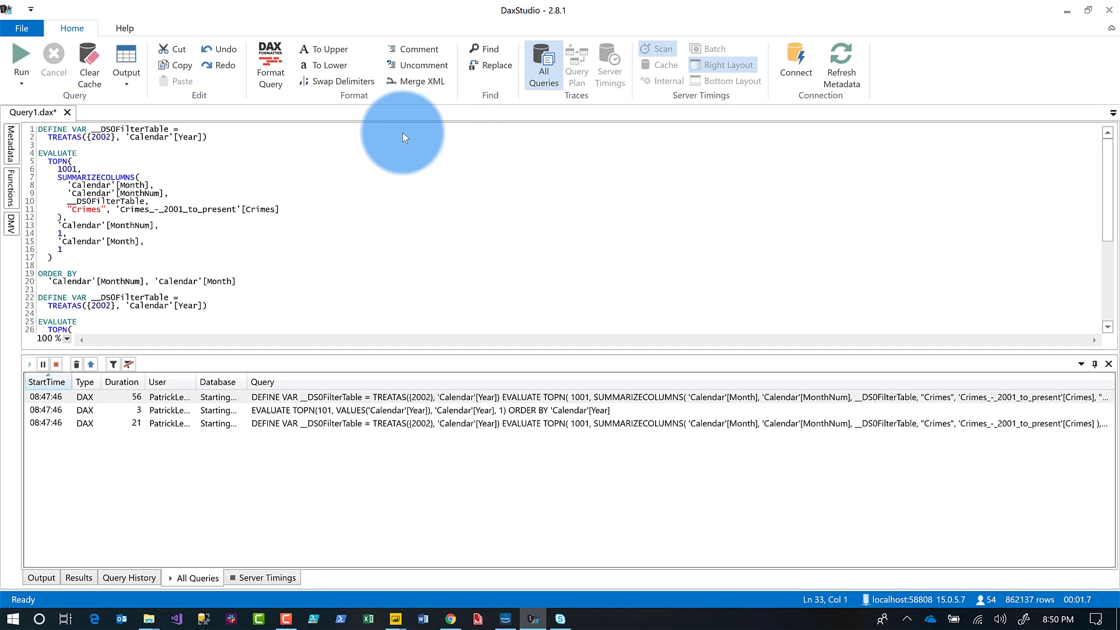
- Clear the trace, connect to With tooltip with All Queries tracing, and bring up its report
click(76, 364)
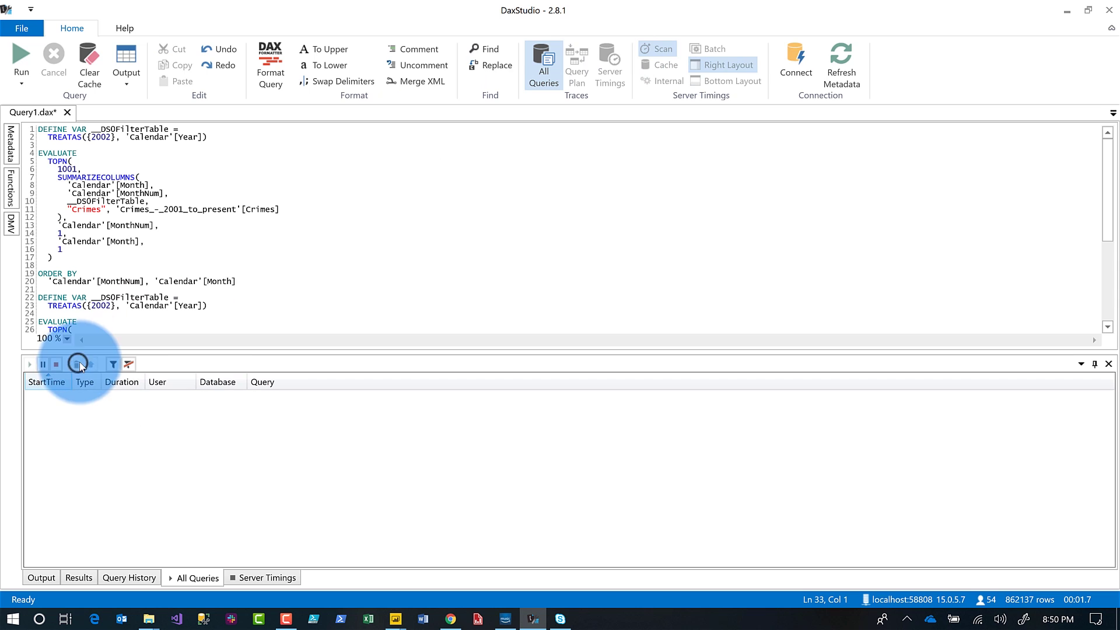
click(802, 49)
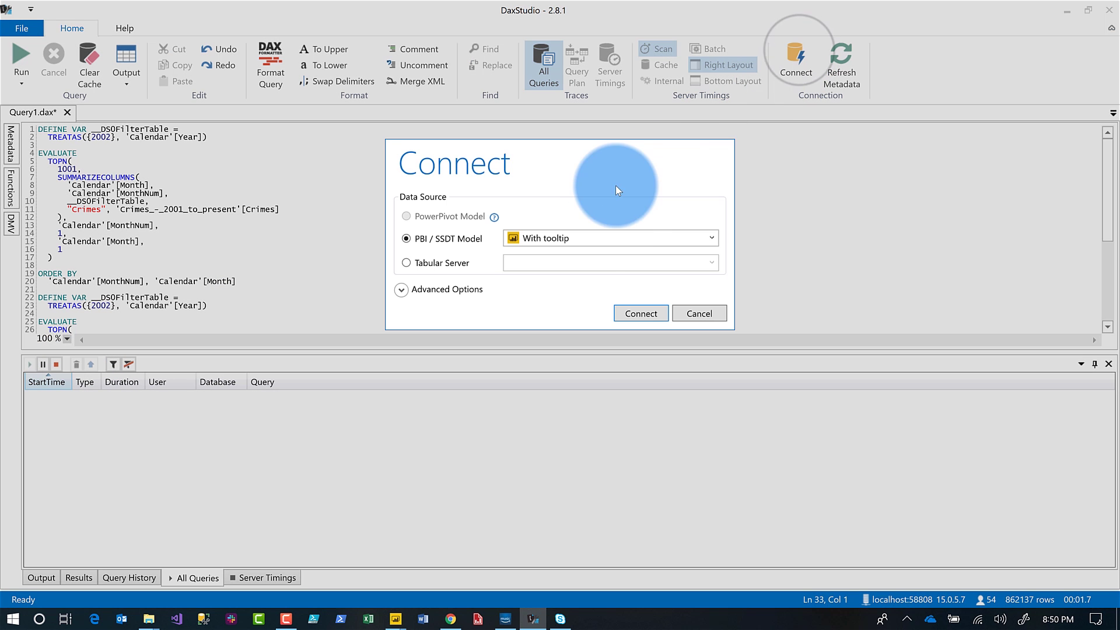
click(589, 240)
click(580, 255)
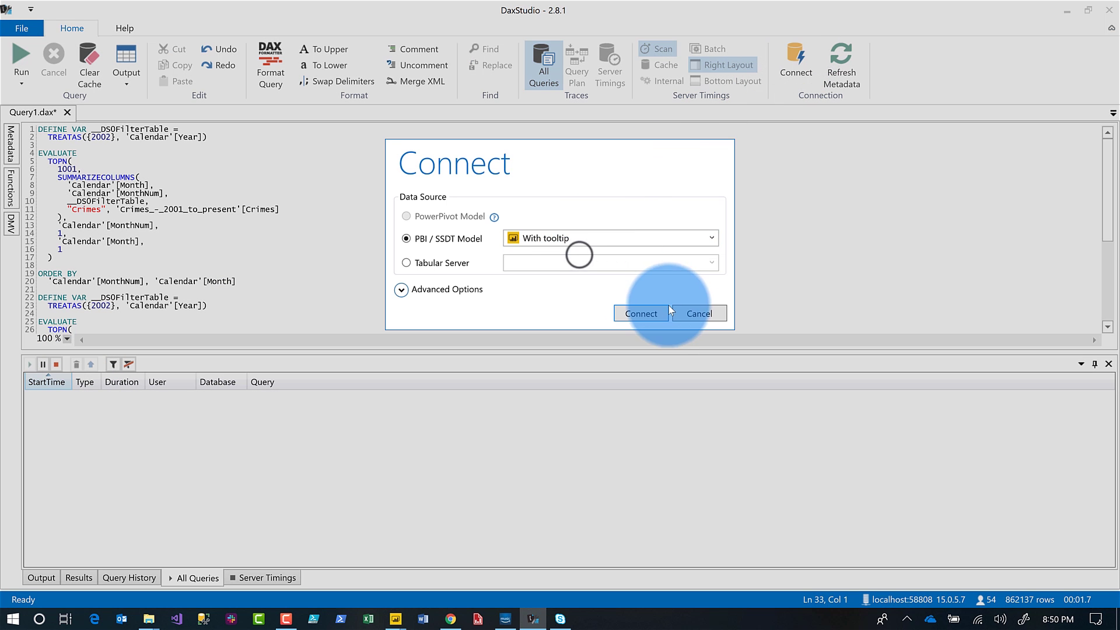
click(641, 313)
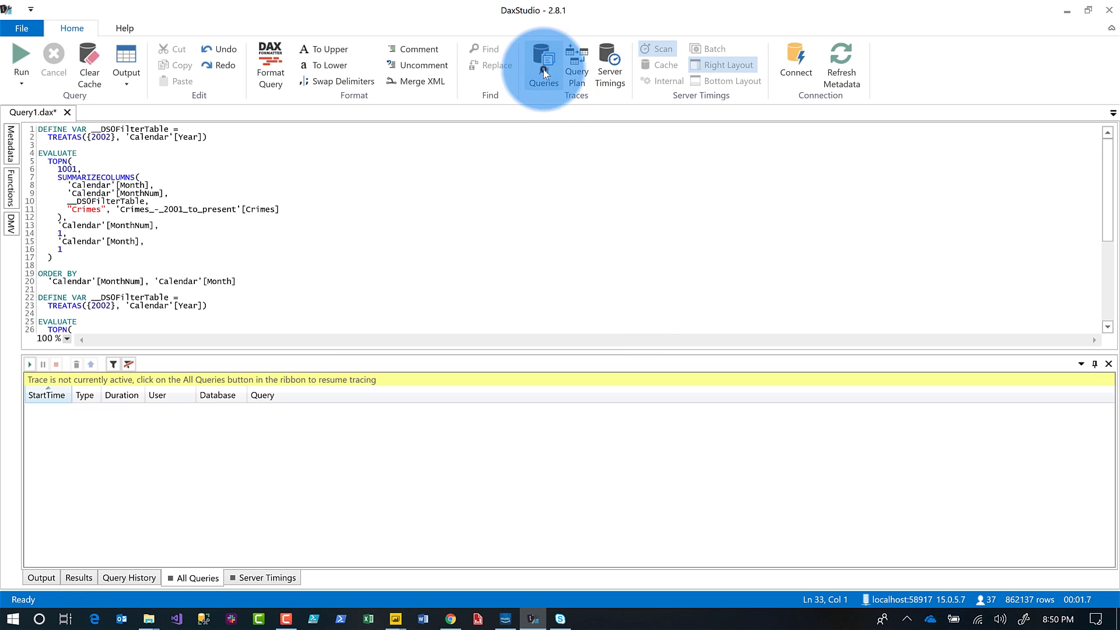
click(544, 69)
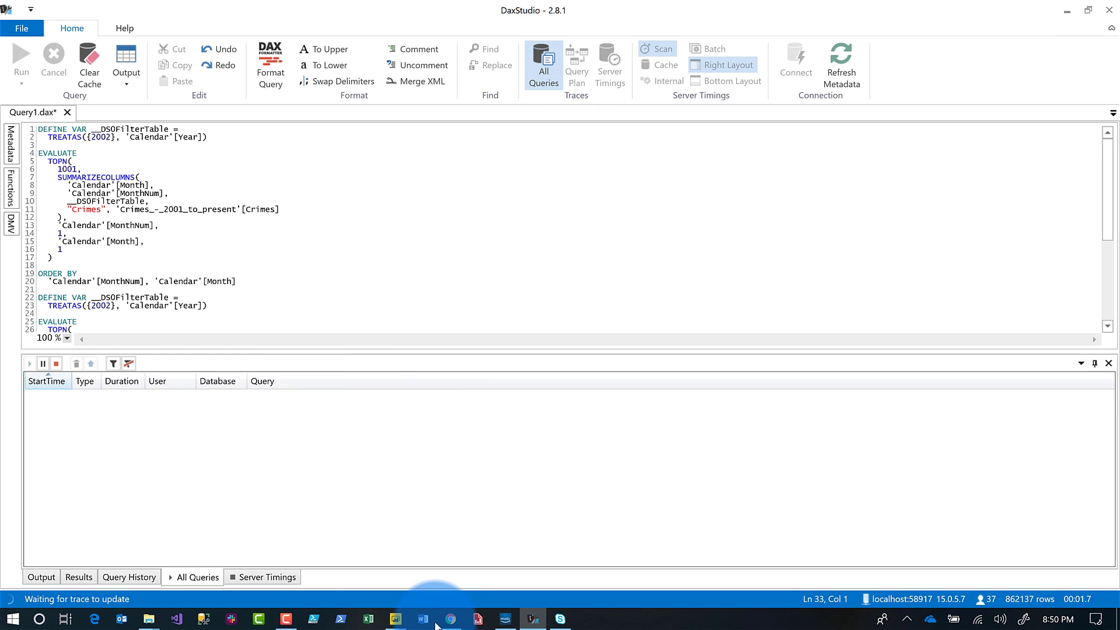
mouse_move(395, 617)
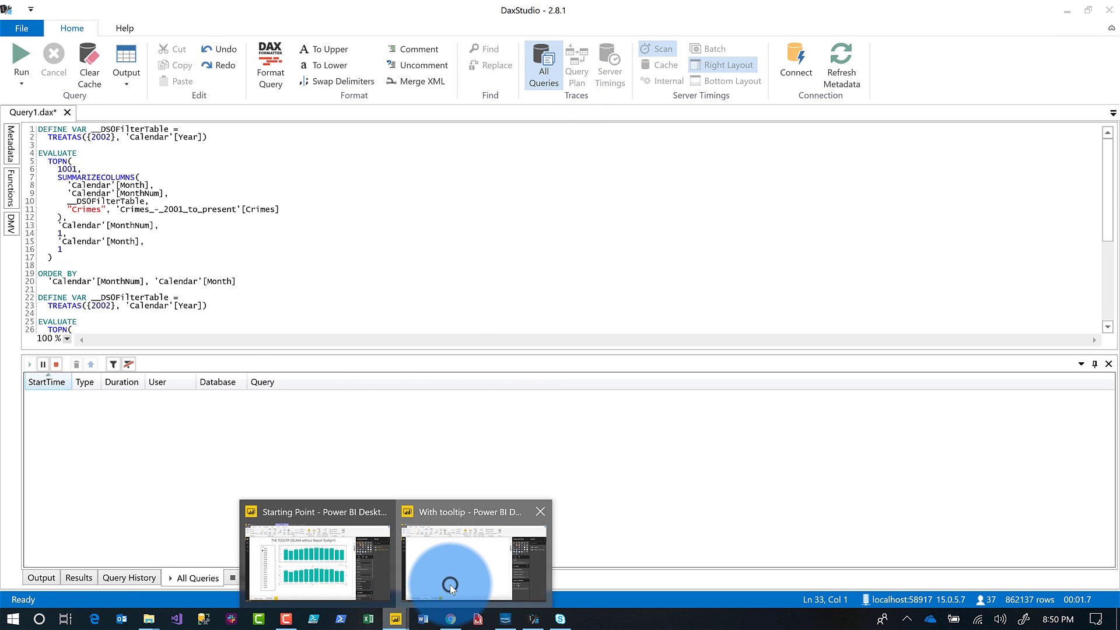
click(449, 584)
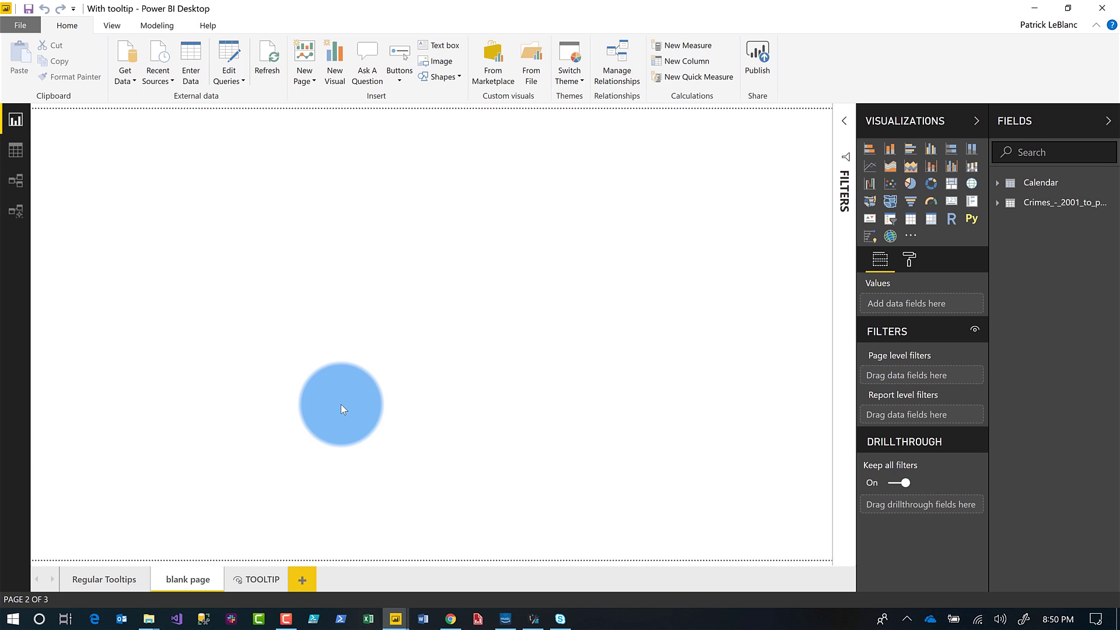
- Open the With tooltip report's Regular Tooltips page and view its duration-18 and duration-4 traced queries
click(97, 578)
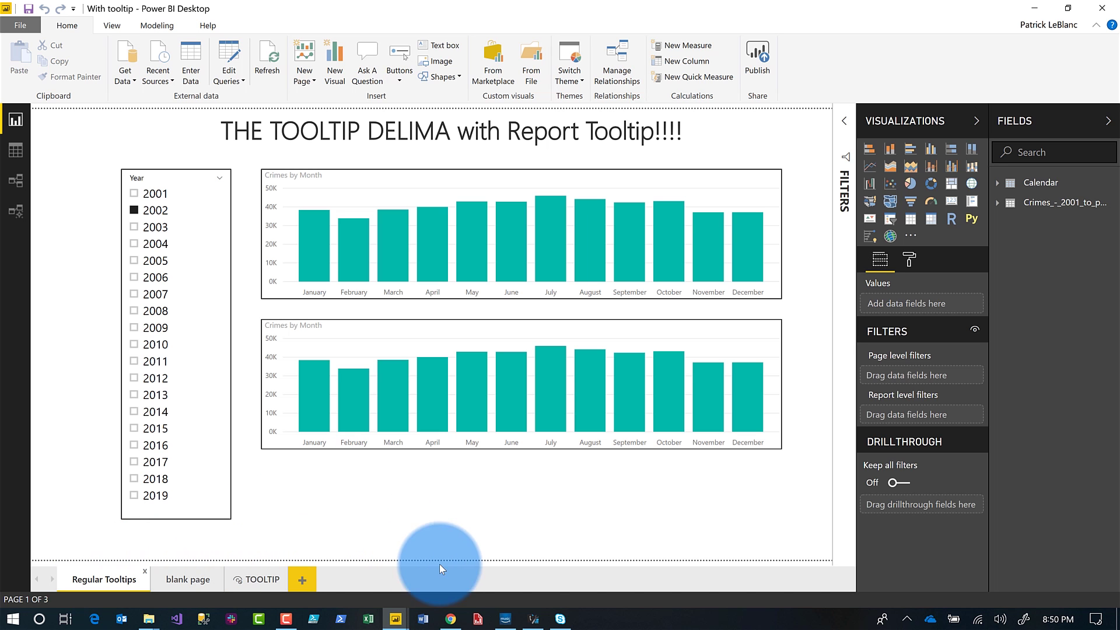
click(532, 622)
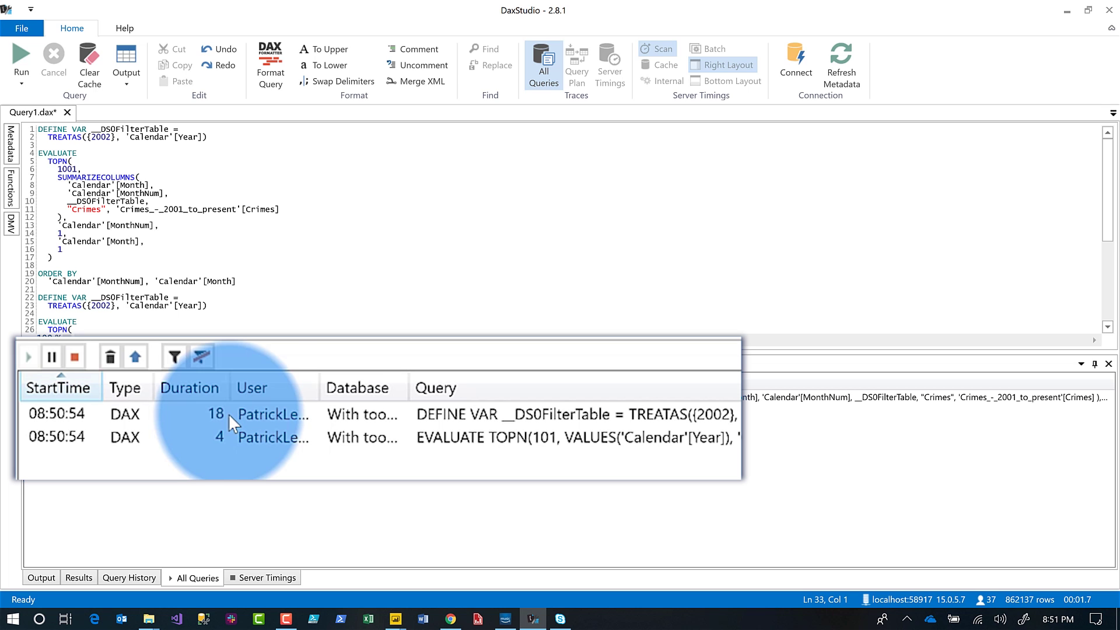
- Replace the editor contents with the traced year-list and monthly Crimes queries, then return to the report
click(136, 193)
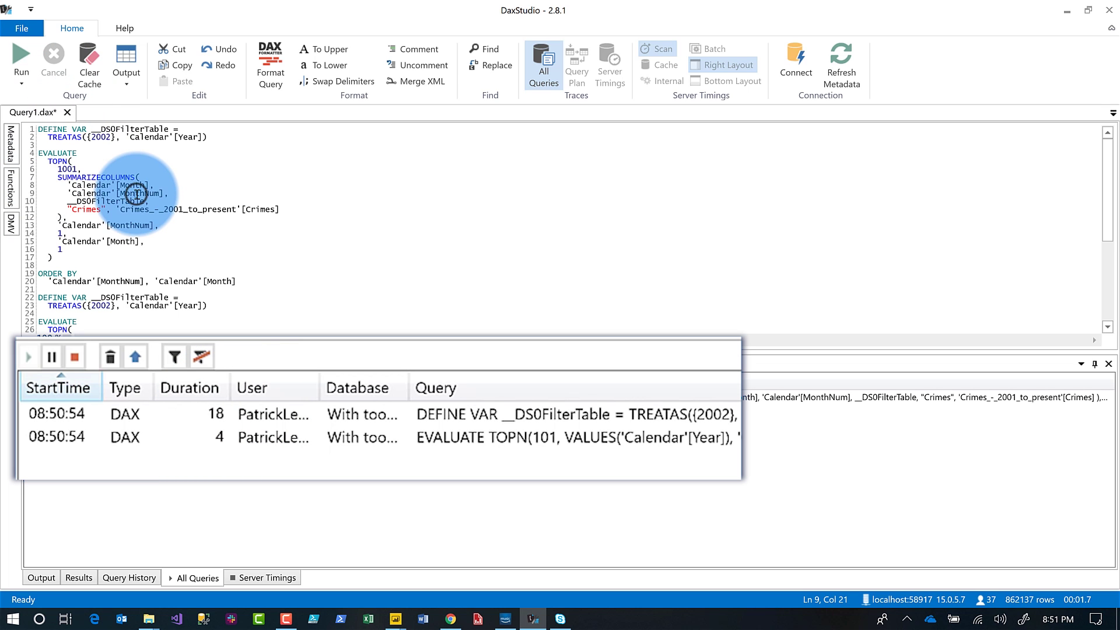
key(ctrl+a)
key(Delete)
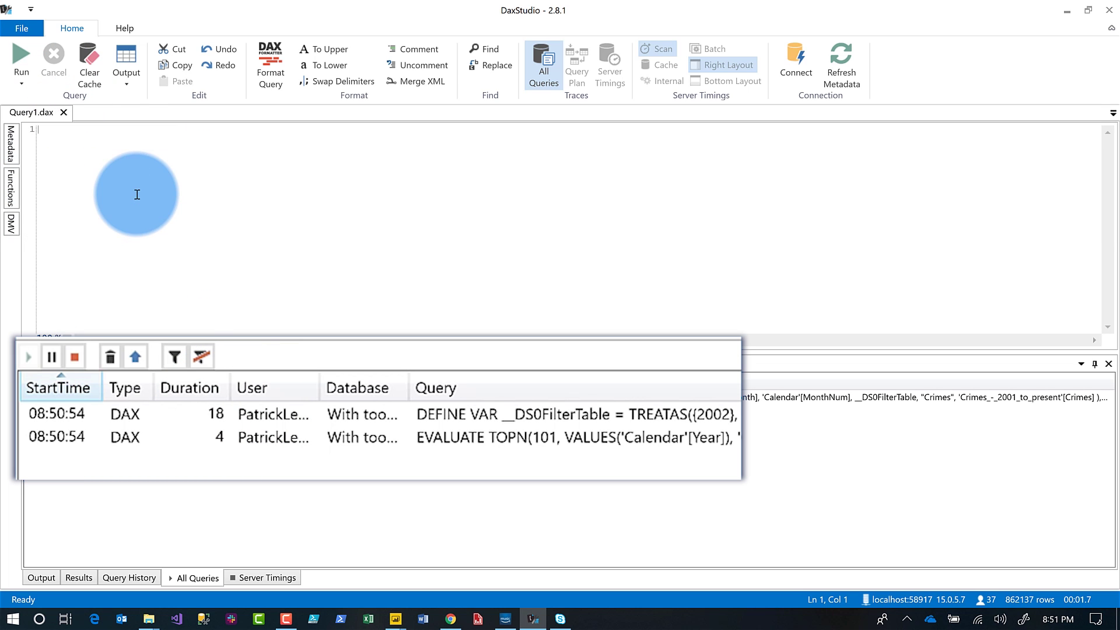
double_click(389, 438)
click(206, 237)
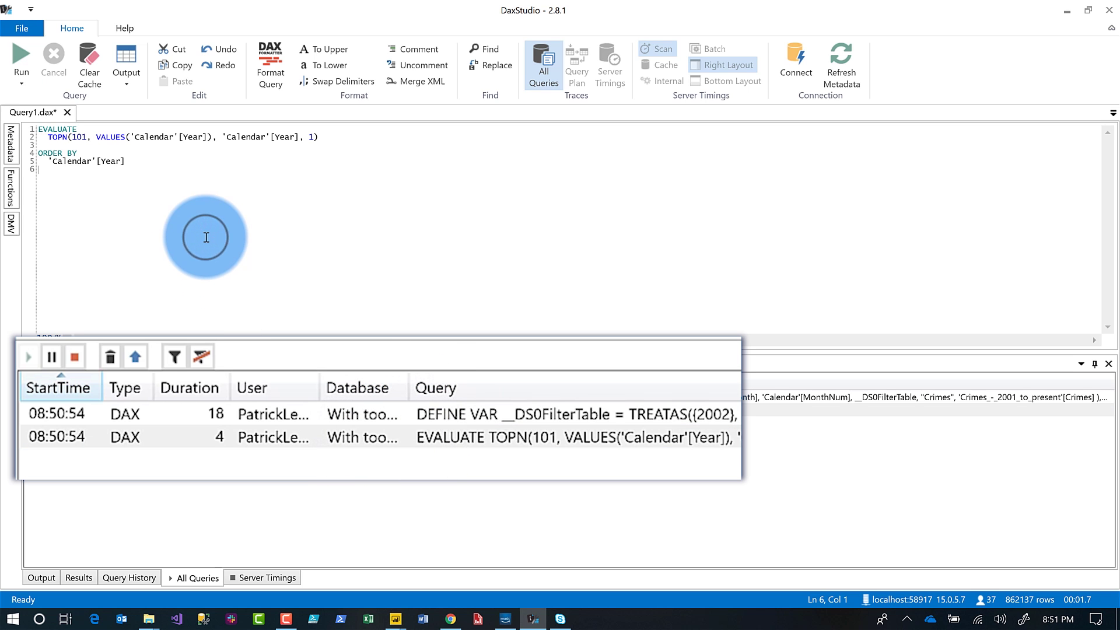
double_click(458, 411)
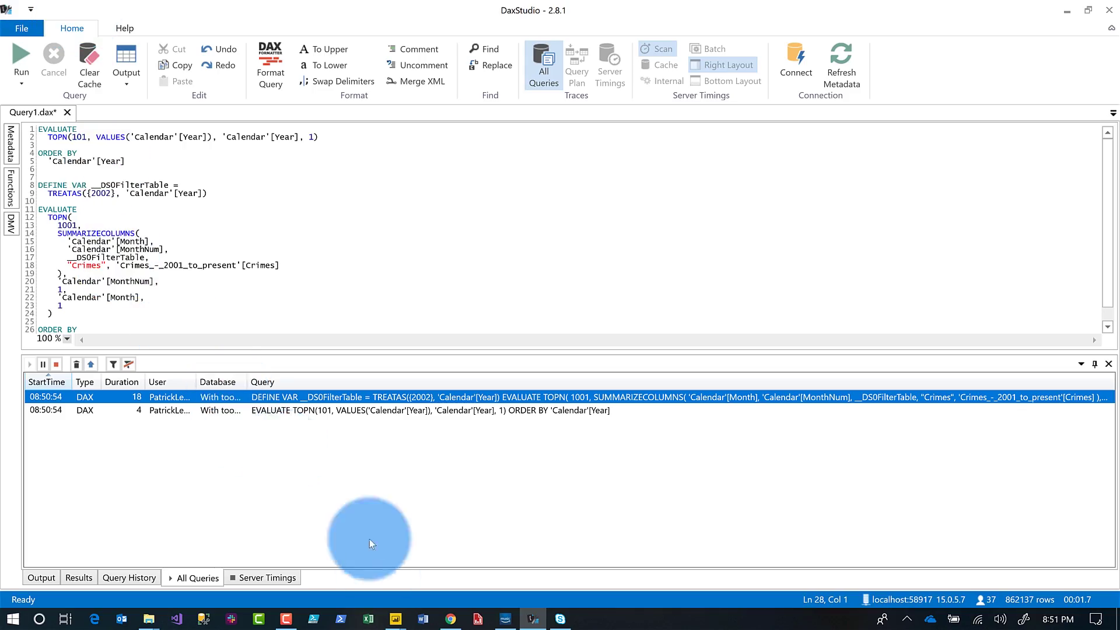
mouse_move(397, 618)
click(463, 576)
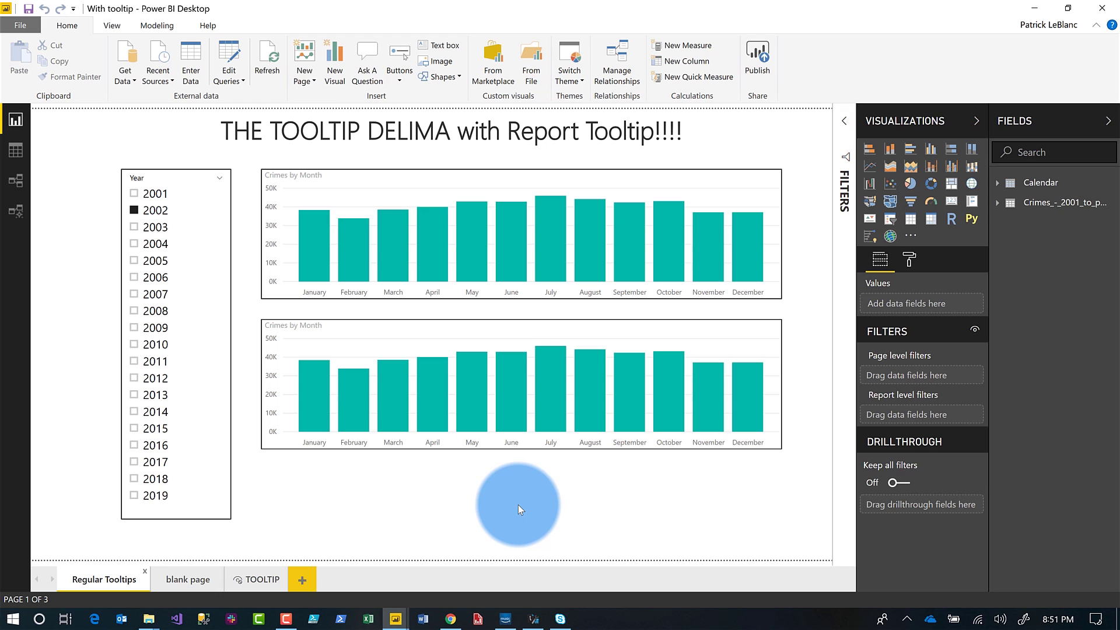
- Show July's report-page tooltip on the lower chart, then view the five new traced queries (20, 17, 11, 10, 4)
mouse_move(544, 423)
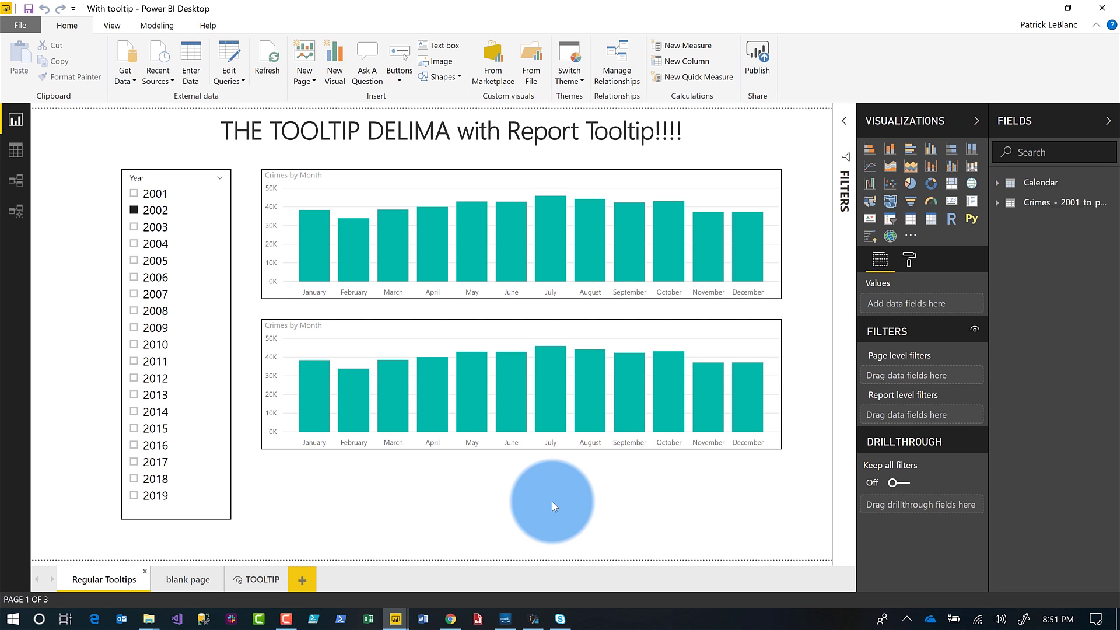
click(533, 618)
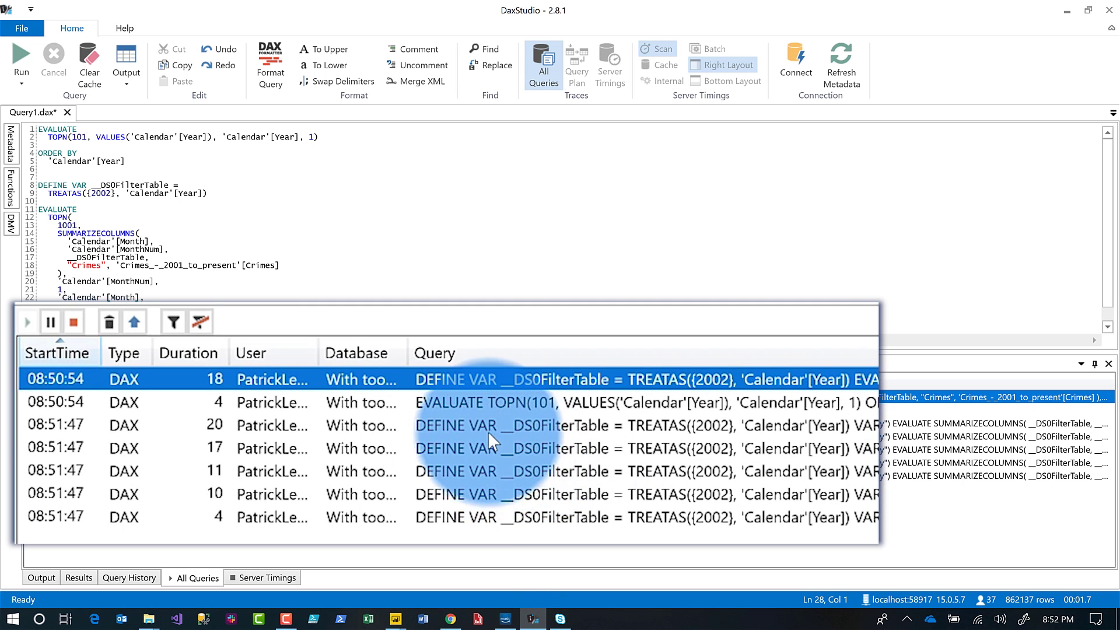